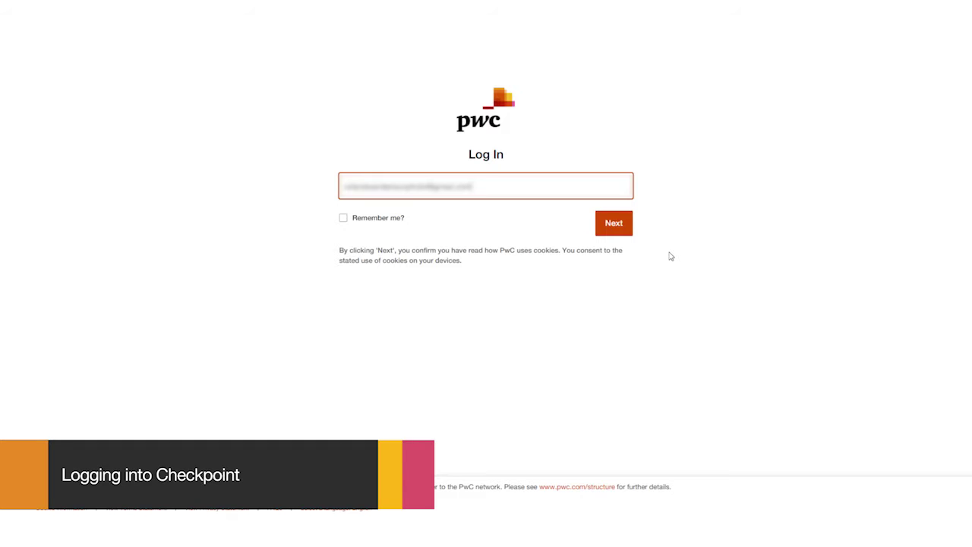
Sign in with the account email and the saved password.
{"action": "left_click", "coordinate": [614, 225]}
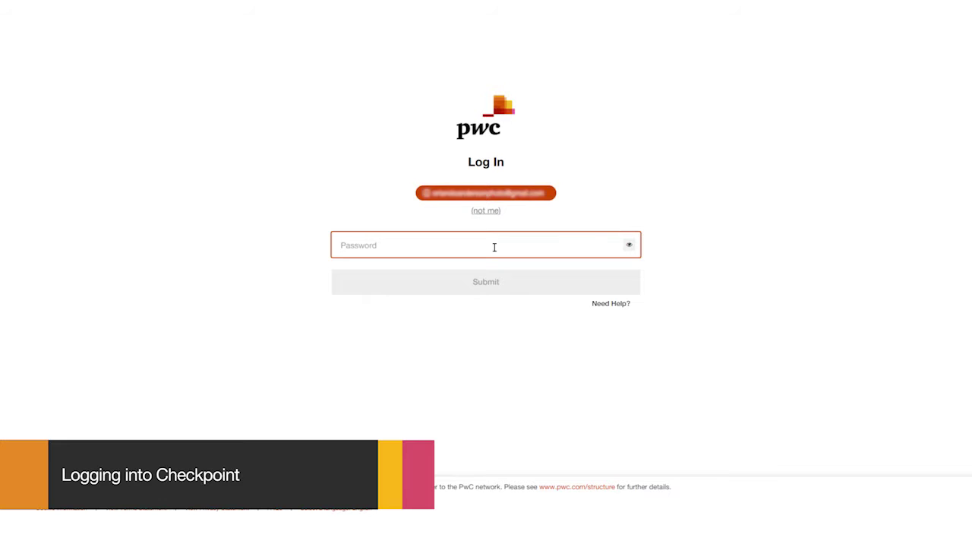
{"action": "left_click", "coordinate": [493, 247]}
{"action": "left_click", "coordinate": [477, 267]}
{"action": "key", "text": "Return"}
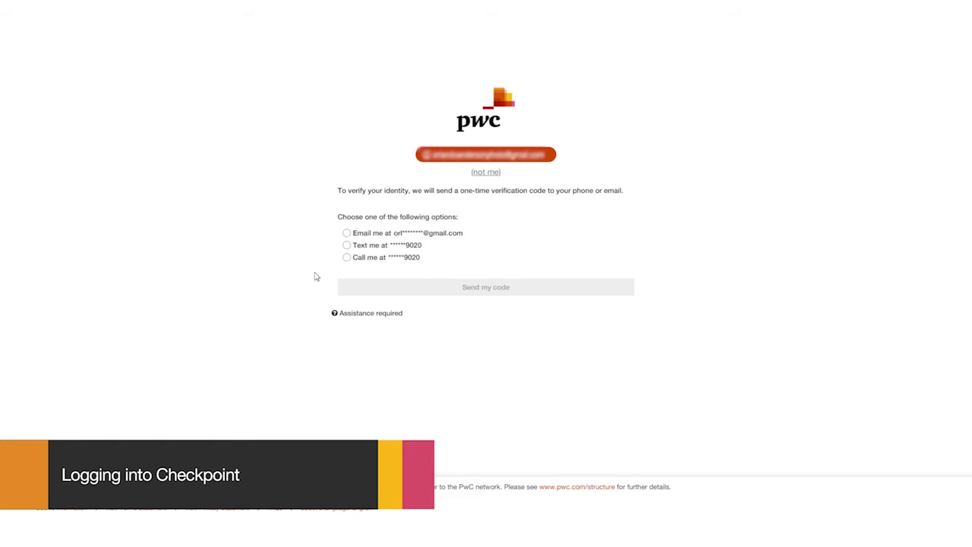
Have a one-time verification code sent by text message and enter it.
{"action": "left_click", "coordinate": [347, 245]}
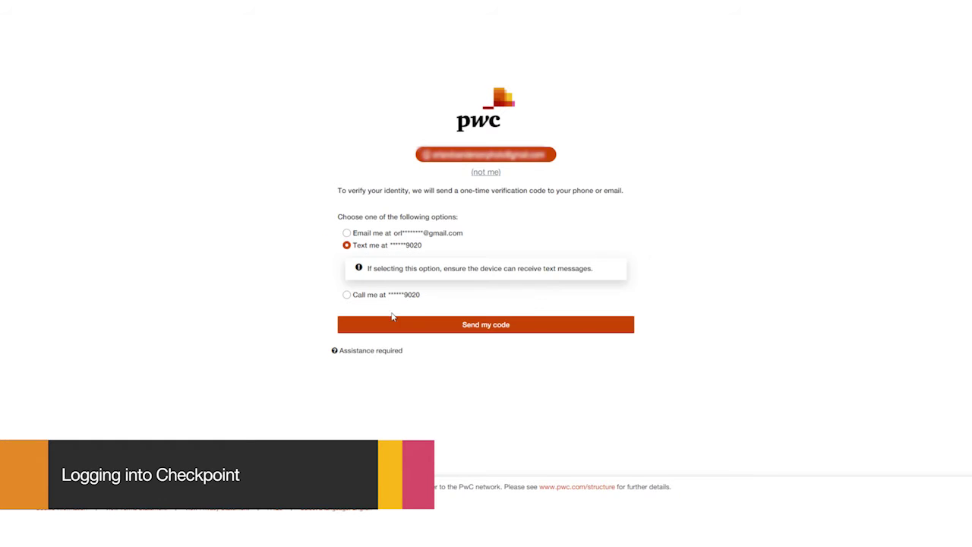
{"action": "left_click", "coordinate": [395, 324]}
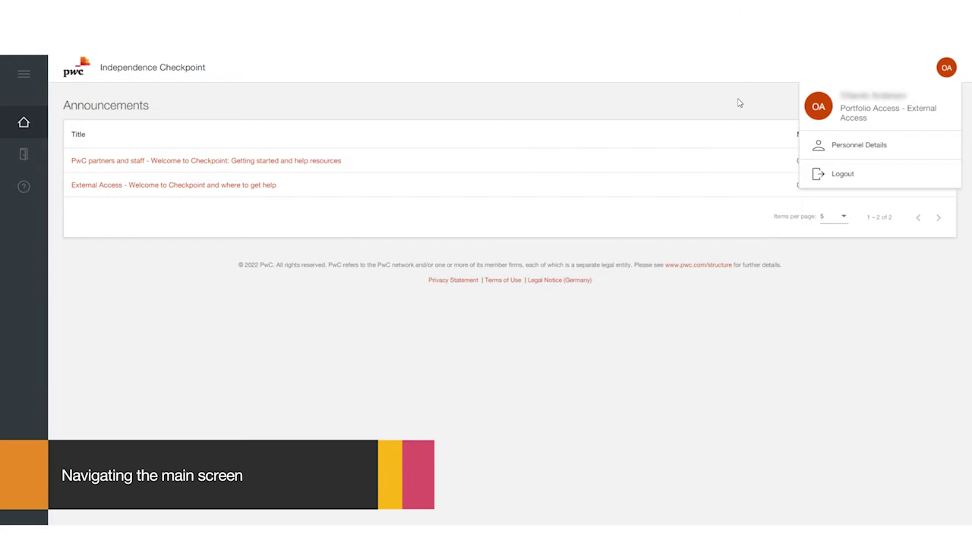
Close the profile menu and go to the External Access Portfolios list.
{"action": "left_click", "coordinate": [165, 98]}
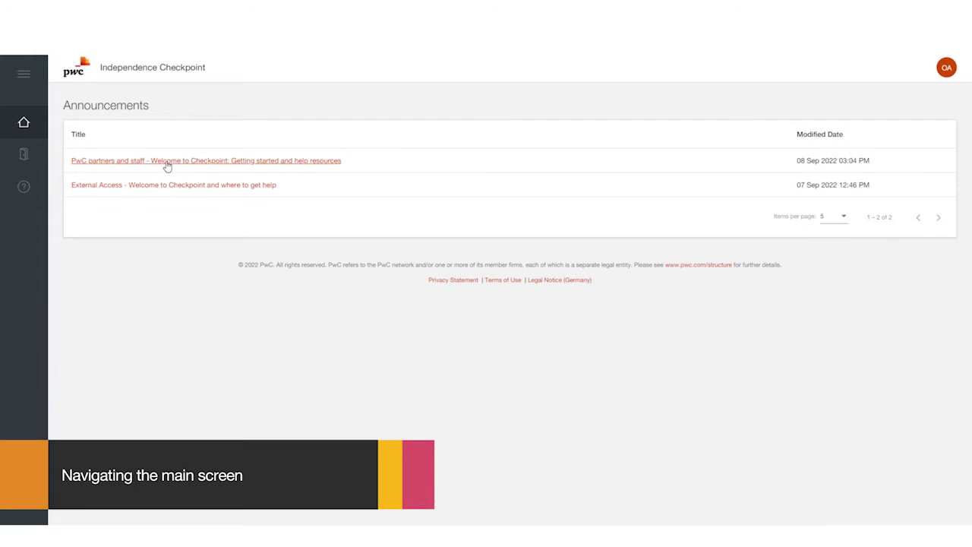
{"action": "left_click_drag", "start_coordinate": [293, 195], "coordinate": [80, 134]}
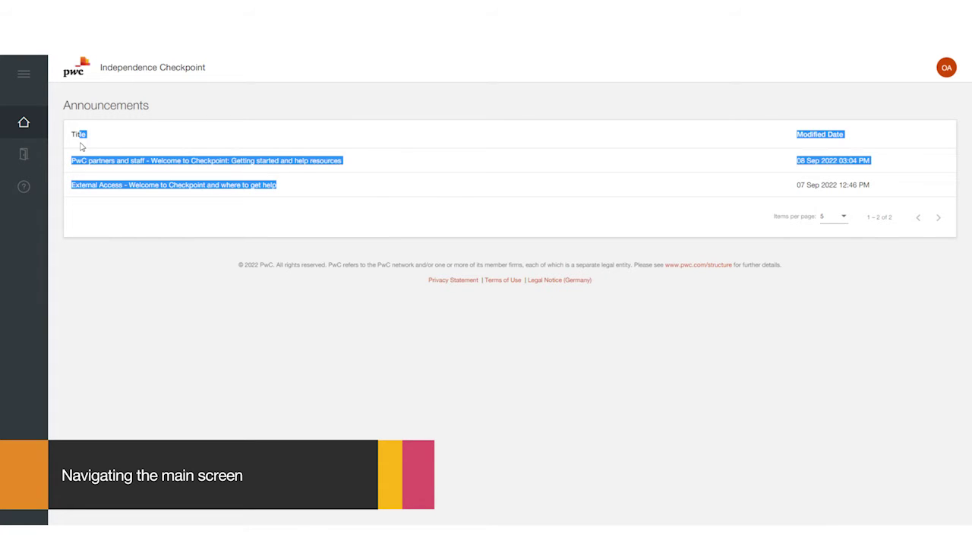
{"action": "left_click", "coordinate": [108, 149]}
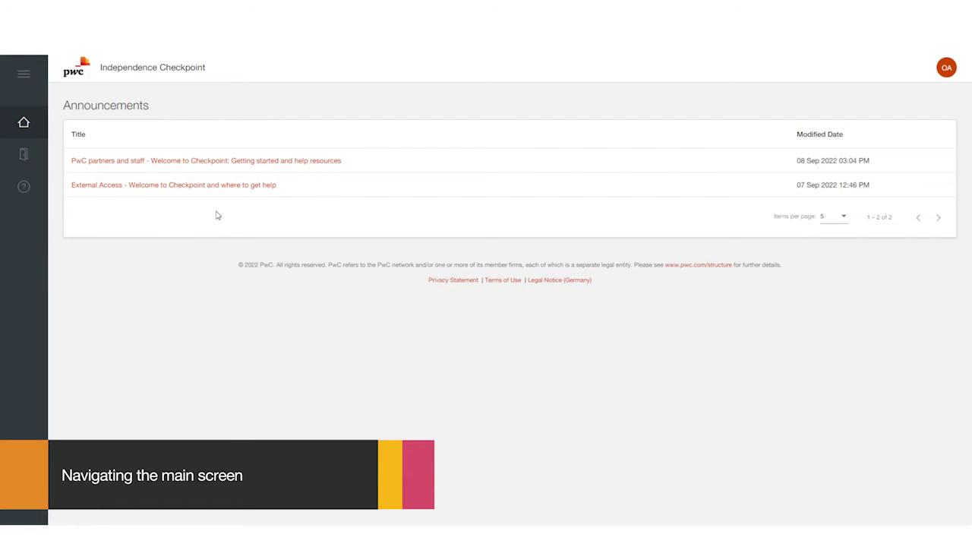
{"action": "left_click", "coordinate": [24, 156]}
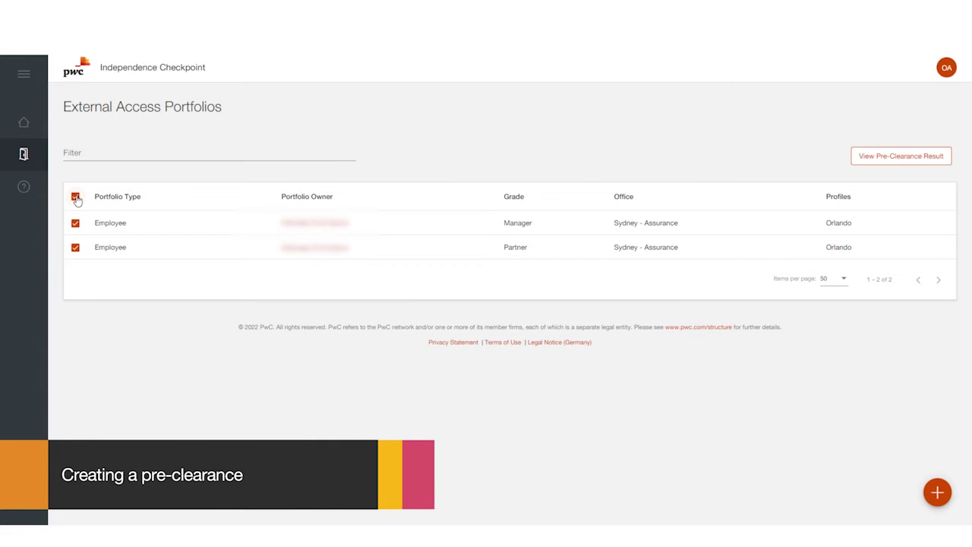
Select both the Manager and Partner portfolios and start a new pre-clearance relationship.
{"action": "left_click", "coordinate": [76, 197]}
{"action": "left_click", "coordinate": [75, 222]}
{"action": "left_click", "coordinate": [75, 223]}
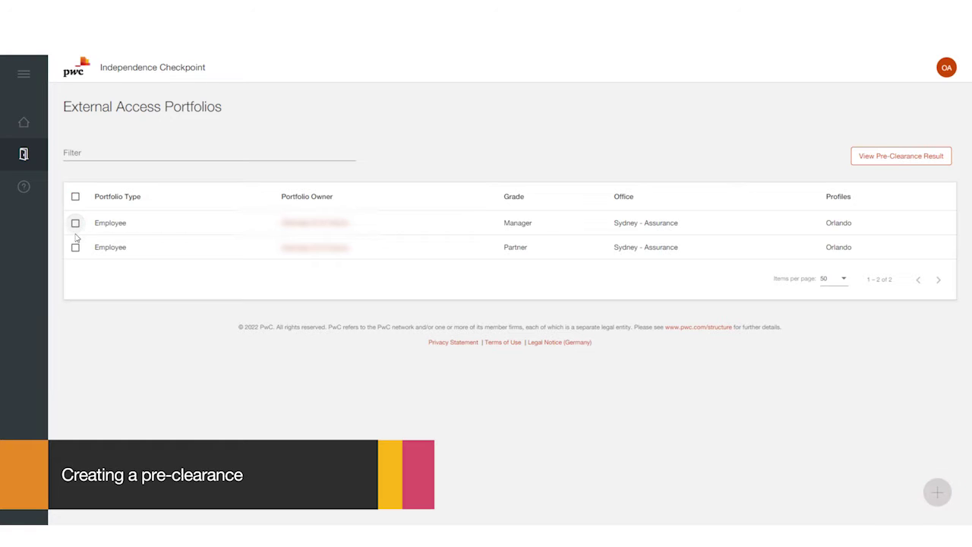
{"action": "left_click", "coordinate": [75, 248]}
{"action": "left_click", "coordinate": [75, 247]}
{"action": "left_click", "coordinate": [75, 198]}
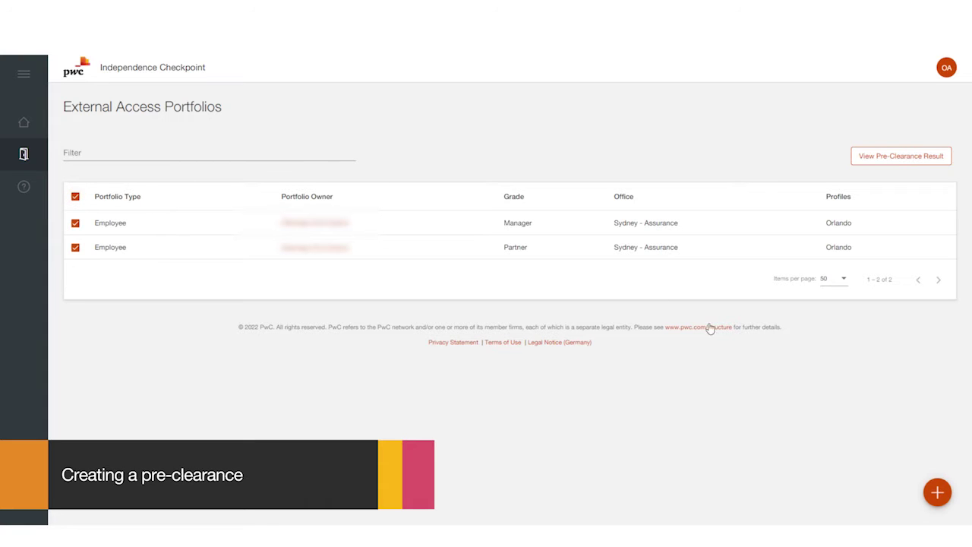
{"action": "left_click", "coordinate": [937, 492]}
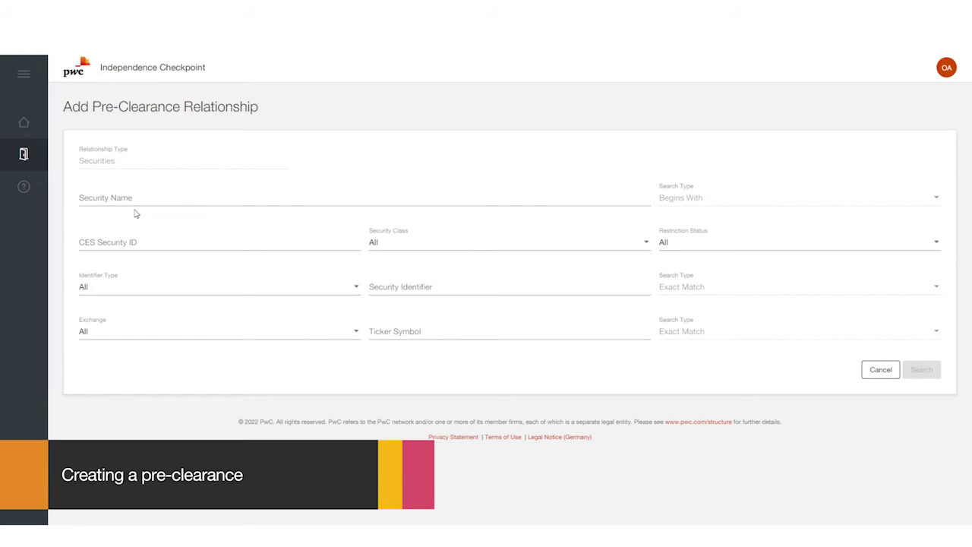
Search securities by ticker symbol QAN.
{"action": "left_click", "coordinate": [116, 198]}
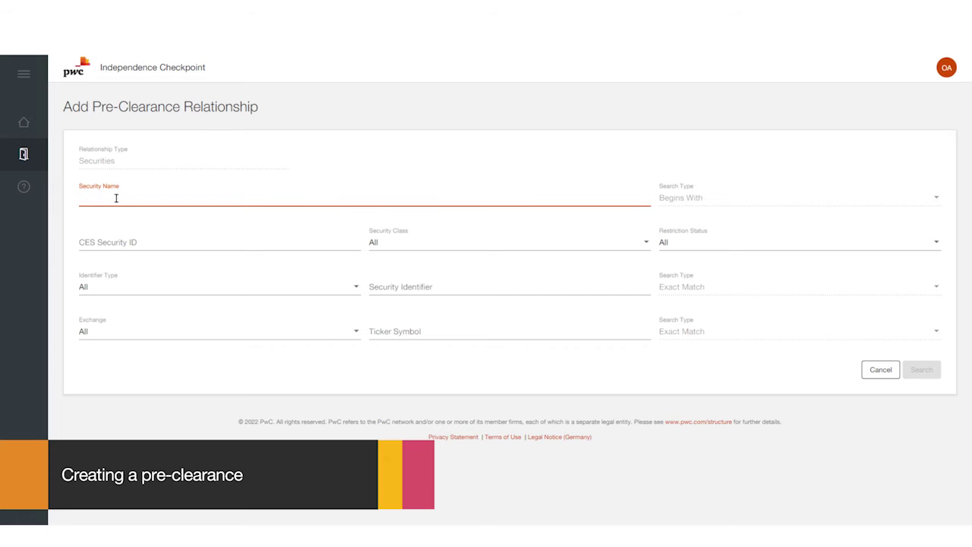
{"action": "left_click", "coordinate": [503, 329]}
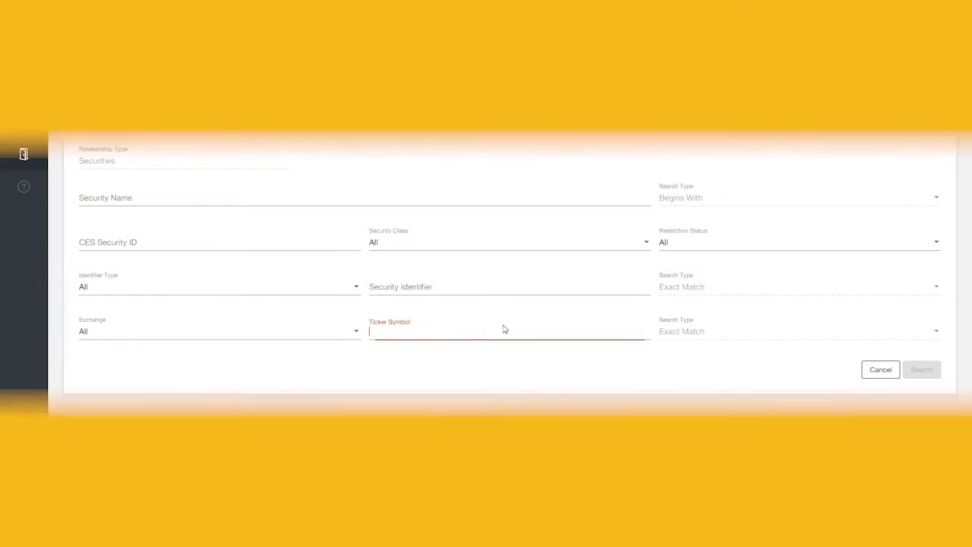
{"action": "type", "text": "QAN"}
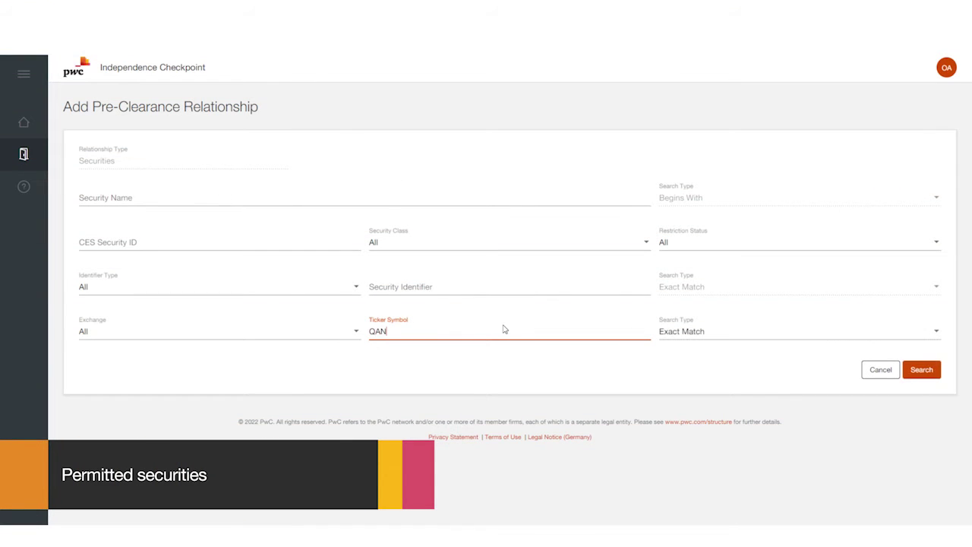
{"action": "left_click", "coordinate": [923, 371]}
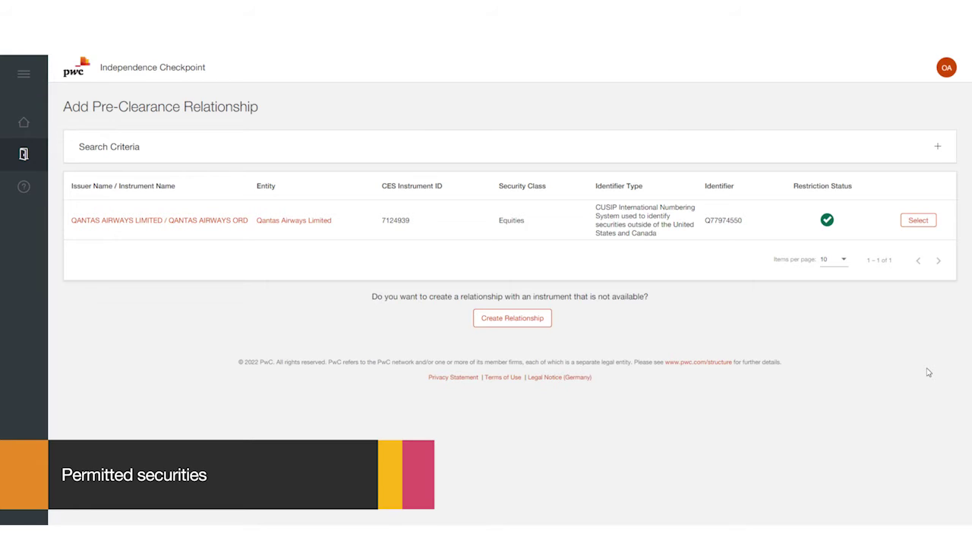
Select Qantas Airways Limited and save its pre-clearance relationship.
{"action": "left_click", "coordinate": [918, 220]}
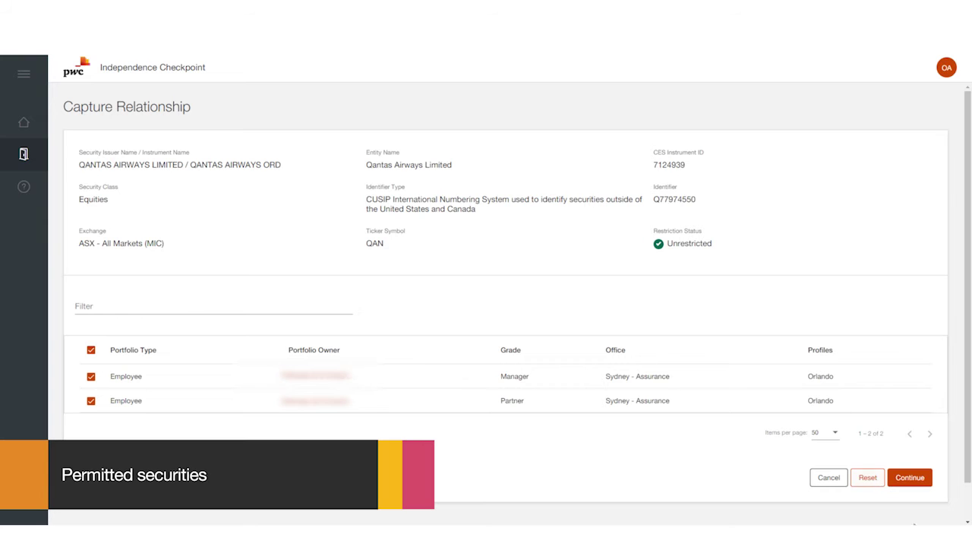
{"action": "left_click", "coordinate": [906, 477]}
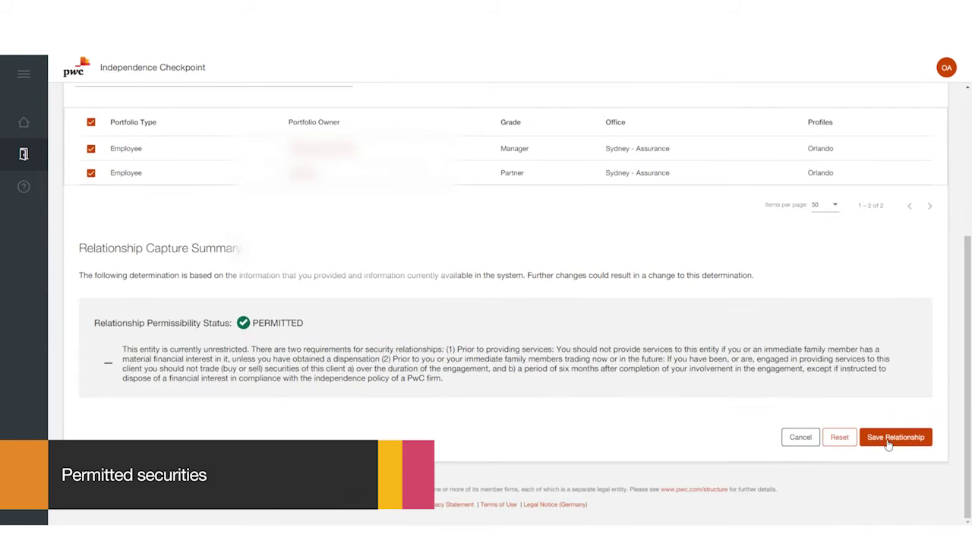
{"action": "left_click", "coordinate": [890, 441]}
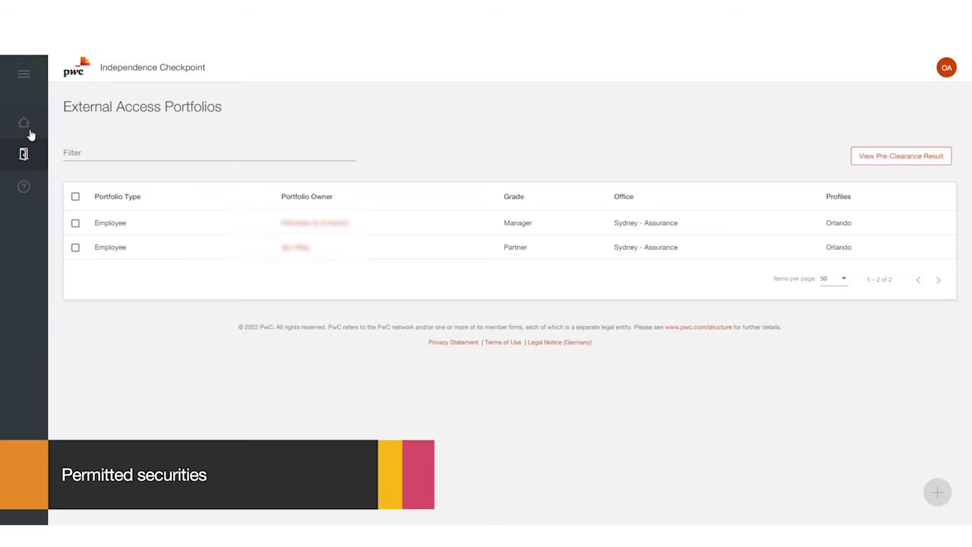
{"action": "left_click", "coordinate": [908, 160]}
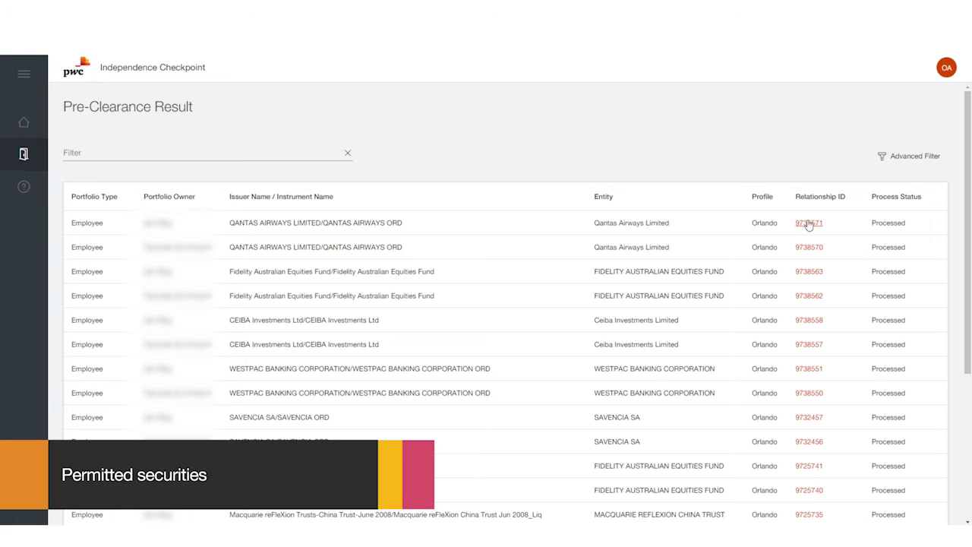
{"action": "left_click", "coordinate": [808, 222]}
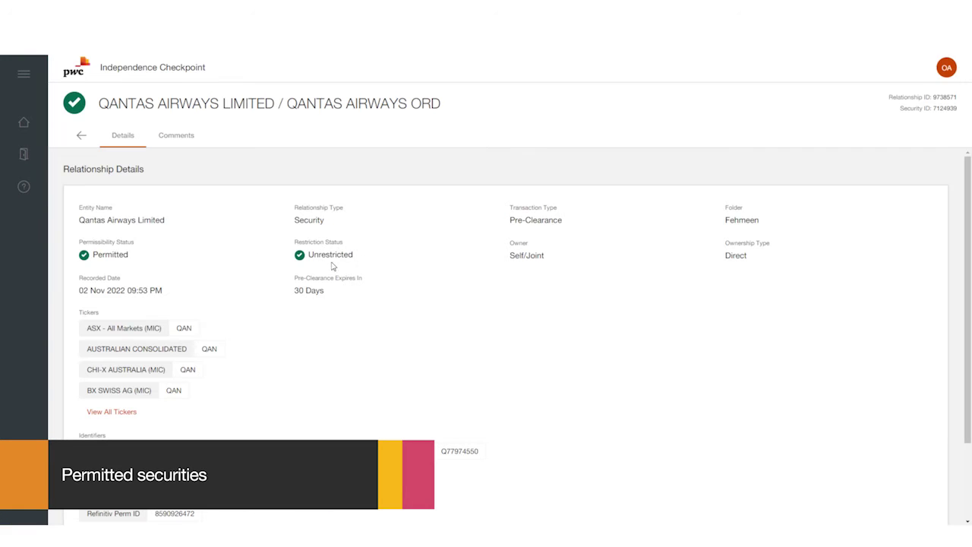
{"action": "scroll", "coordinate": [325, 273], "scroll_direction": "down", "scroll_amount": 2}
{"action": "scroll", "coordinate": [324, 272], "scroll_direction": "up", "scroll_amount": 1}
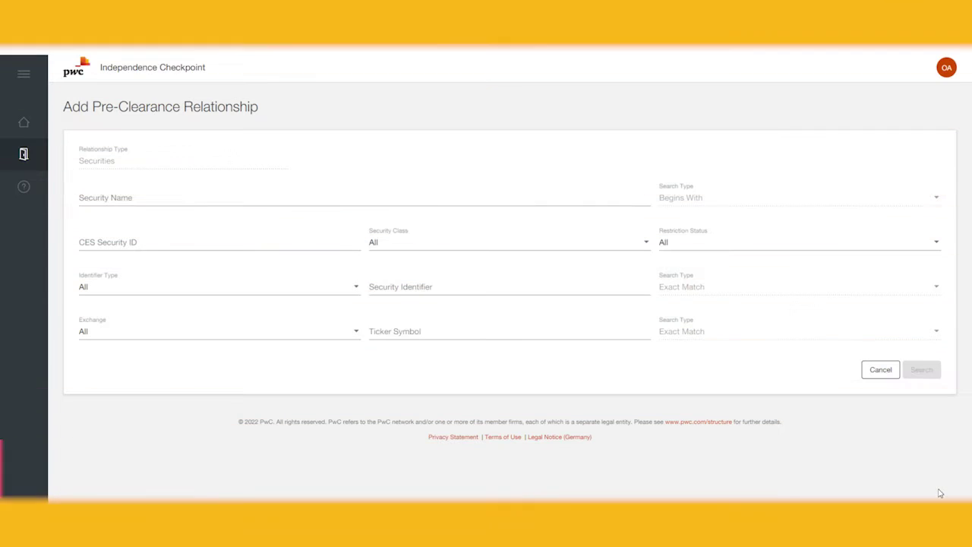
{"action": "left_click", "coordinate": [397, 331]}
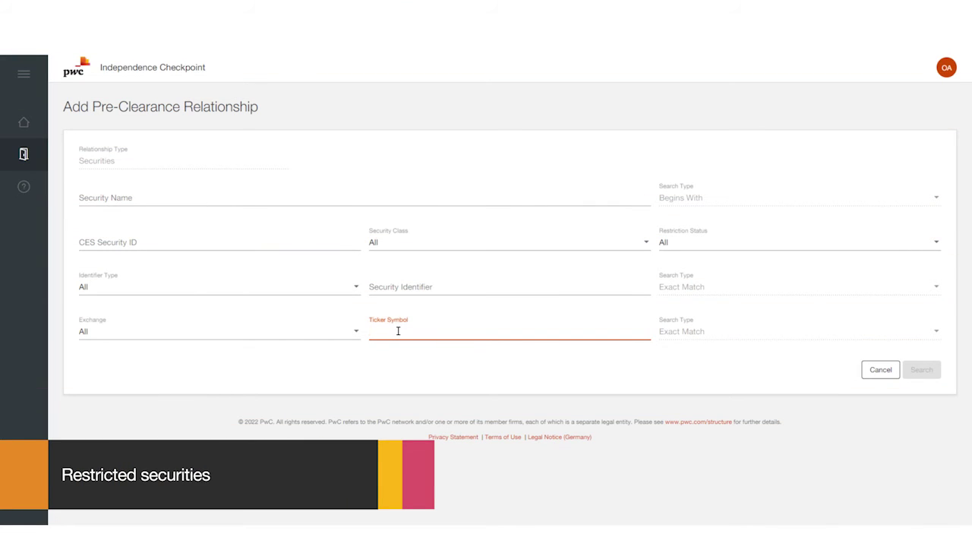
{"action": "type", "text": "CBS"}
{"action": "left_click", "coordinate": [919, 369]}
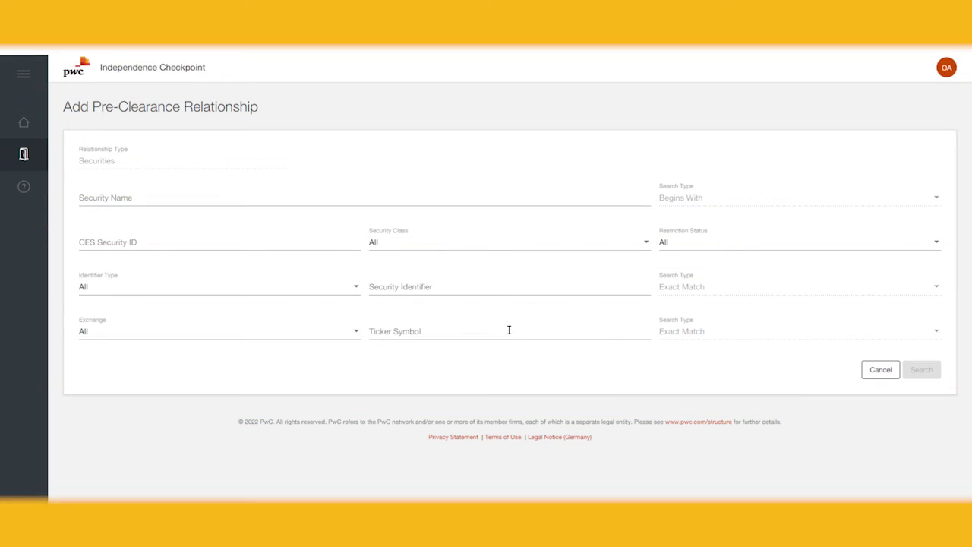
Search for ticker AAPL with identifier ASX, then switch to identifier FID0008AU after no match.
{"action": "left_click", "coordinate": [508, 329]}
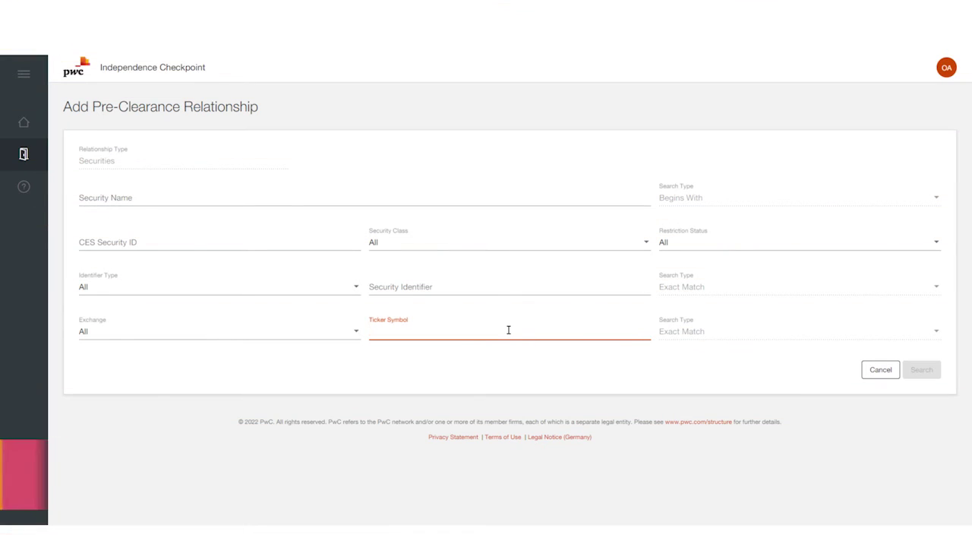
{"action": "type", "text": "AAPL"}
{"action": "left_click", "coordinate": [448, 283]}
{"action": "type", "text": "AS"}
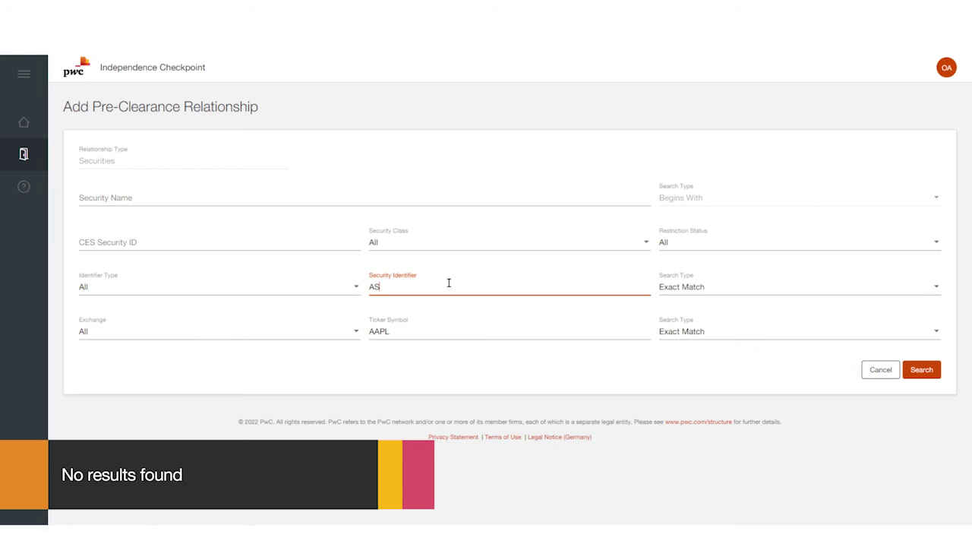
{"action": "type", "text": "K"}
{"action": "key", "text": "BackSpace"}
{"action": "type", "text": "X"}
{"action": "left_click", "coordinate": [914, 370]}
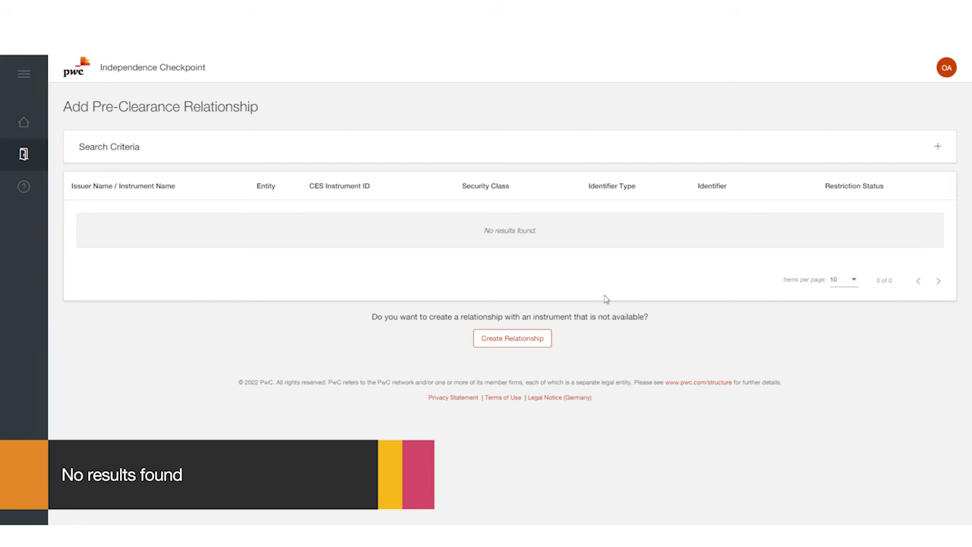
{"action": "left_click", "coordinate": [517, 344]}
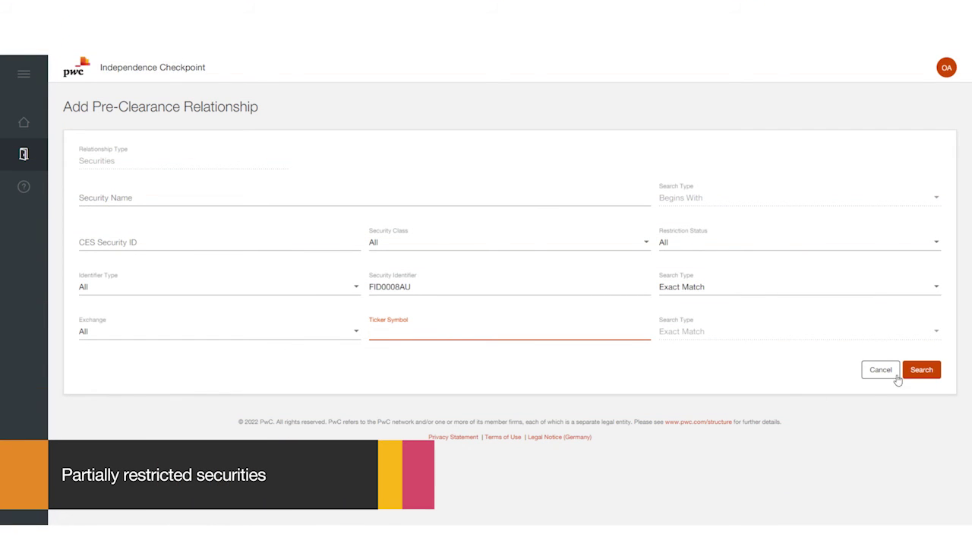
Search FID0008AU, select the Fidelity Australian Equities Fund, and save its pre-clearance relationship.
{"action": "left_click", "coordinate": [926, 376]}
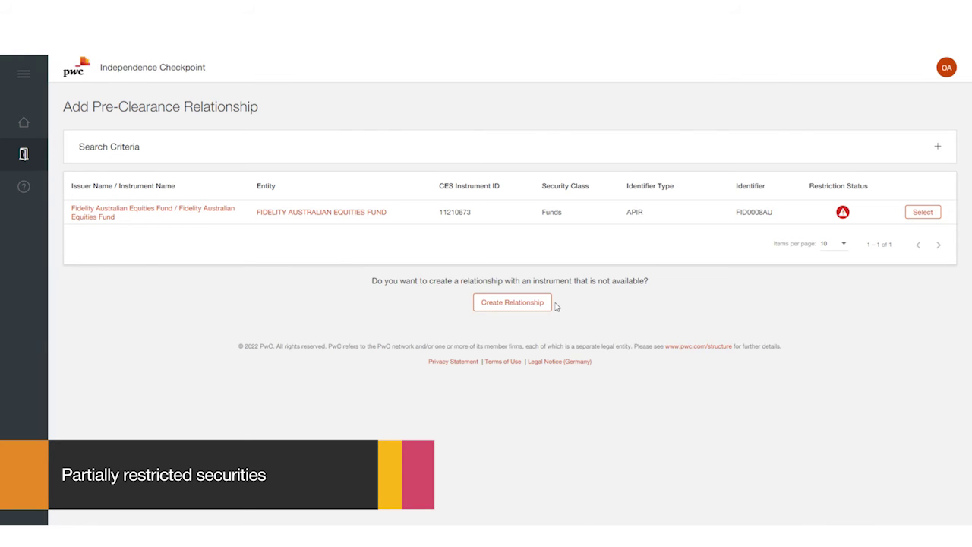
{"action": "left_click", "coordinate": [921, 213]}
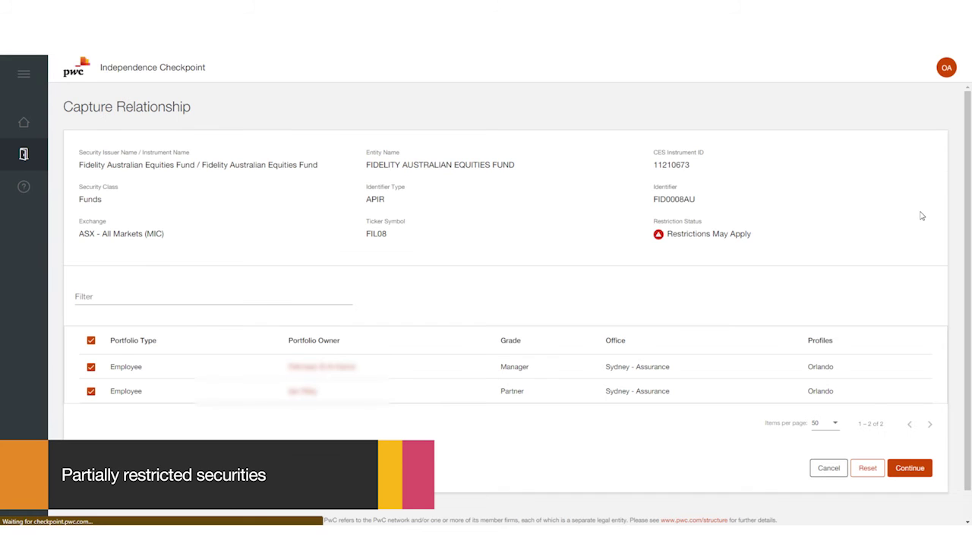
{"action": "left_click", "coordinate": [908, 468]}
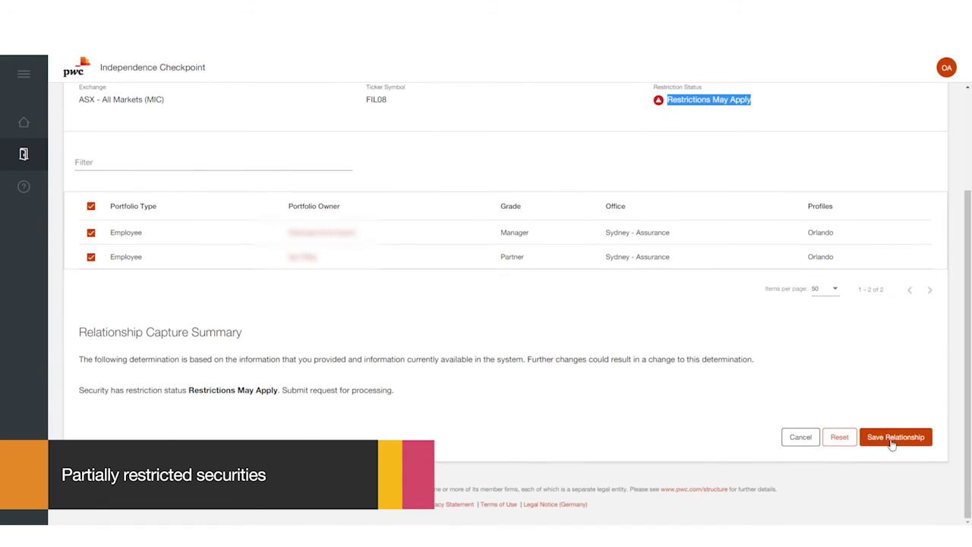
{"action": "left_click", "coordinate": [892, 443]}
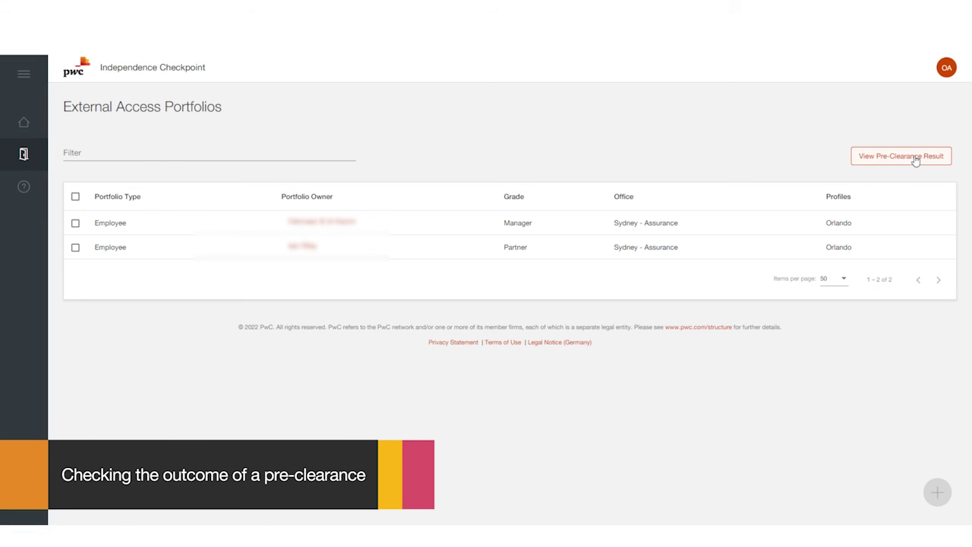
{"action": "left_click", "coordinate": [915, 157]}
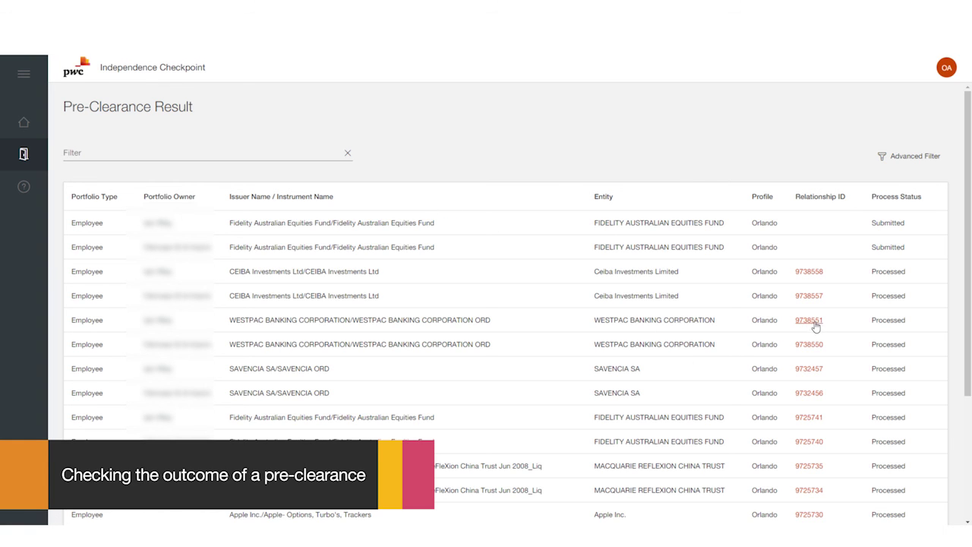
{"action": "left_click", "coordinate": [814, 323]}
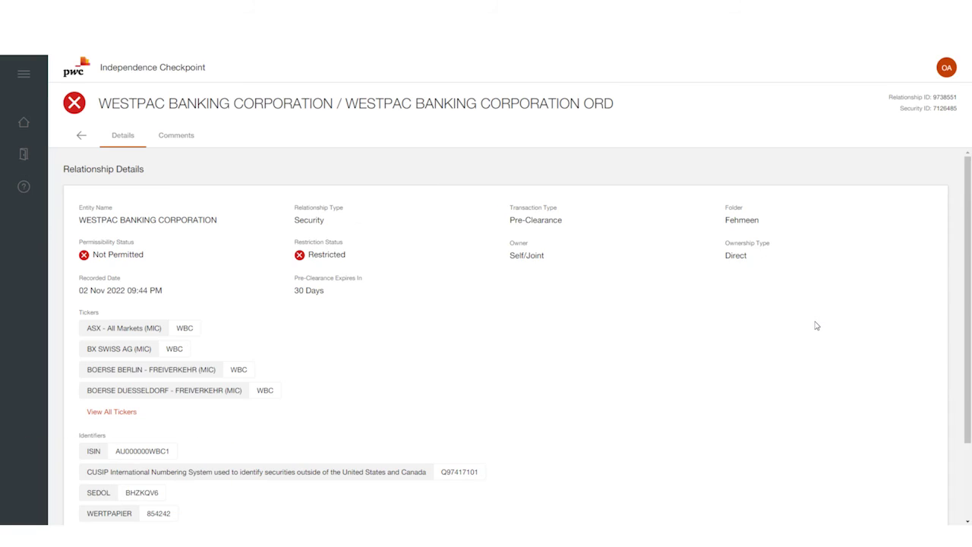
{"action": "scroll", "coordinate": [816, 325], "scroll_direction": "down", "scroll_amount": 1}
{"action": "scroll", "coordinate": [816, 325], "scroll_direction": "down", "scroll_amount": 2}
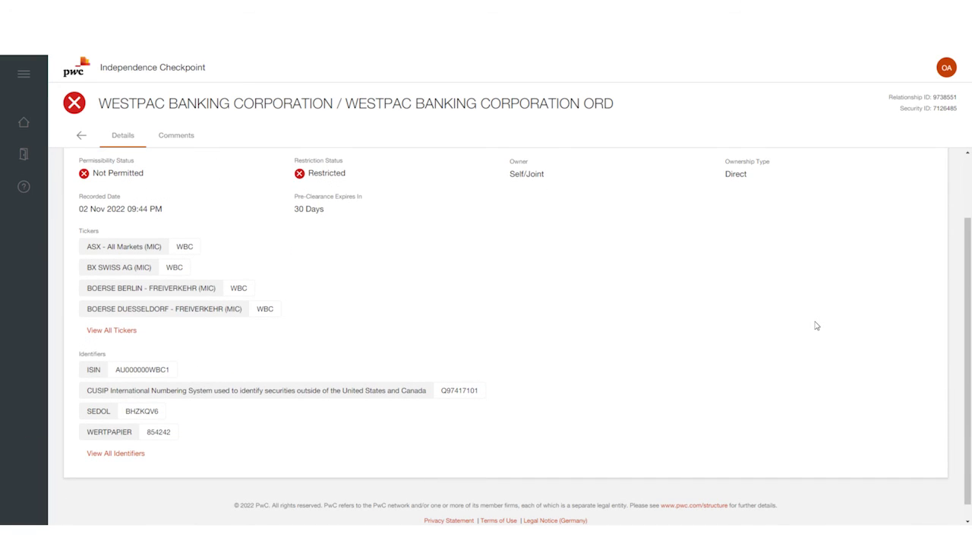